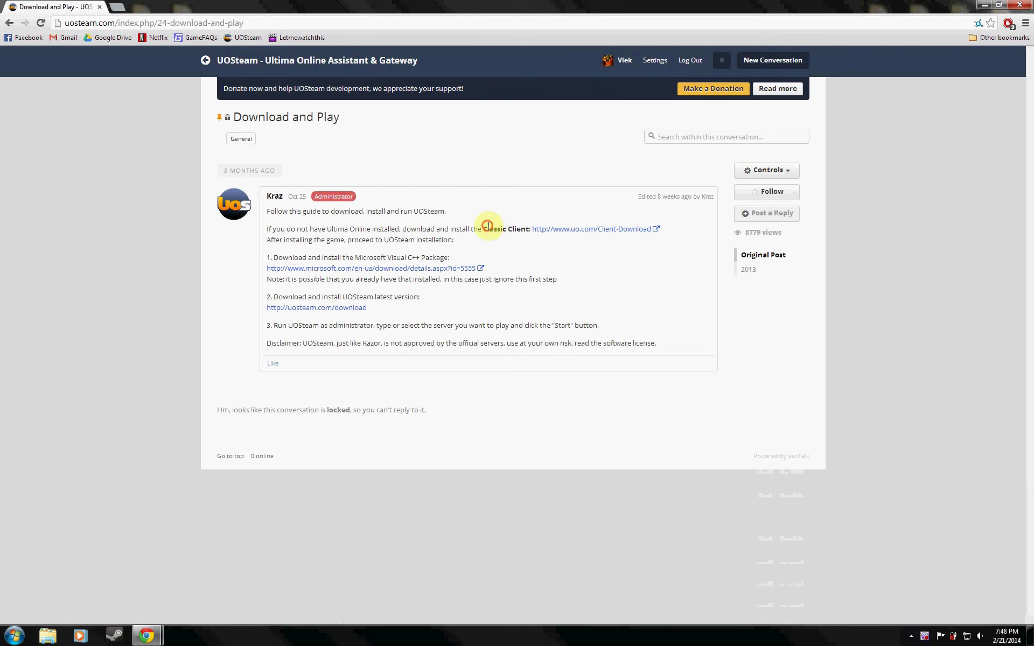
Review the guide's Classic Client and Visual C++ requirements and download the latest UOSteam version from its download link.
drag(487, 225, 652, 228)
click(624, 295)
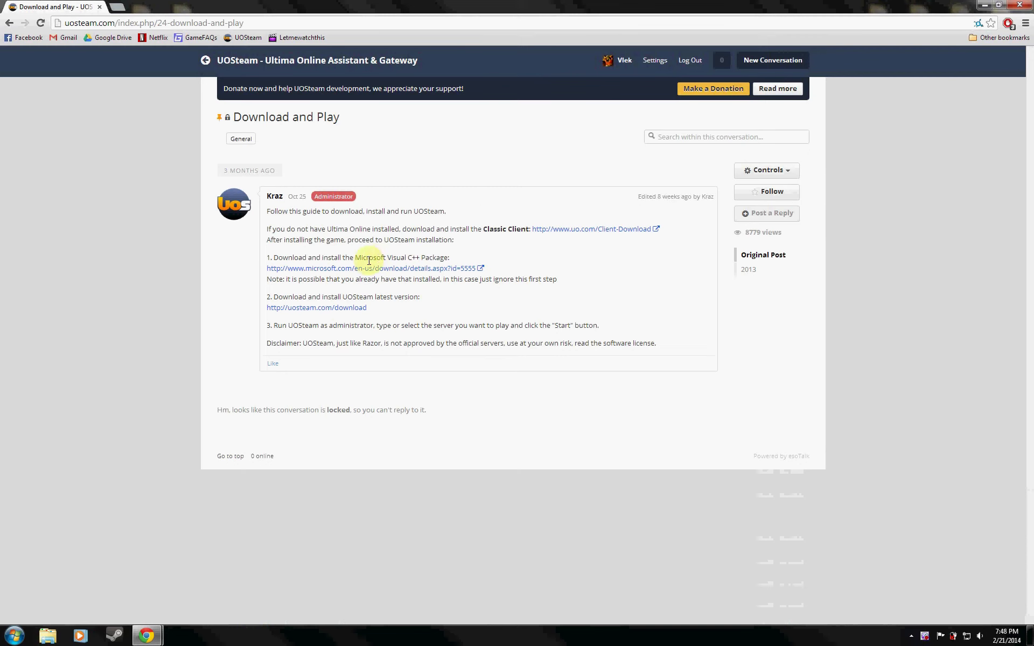
drag(359, 259, 438, 256)
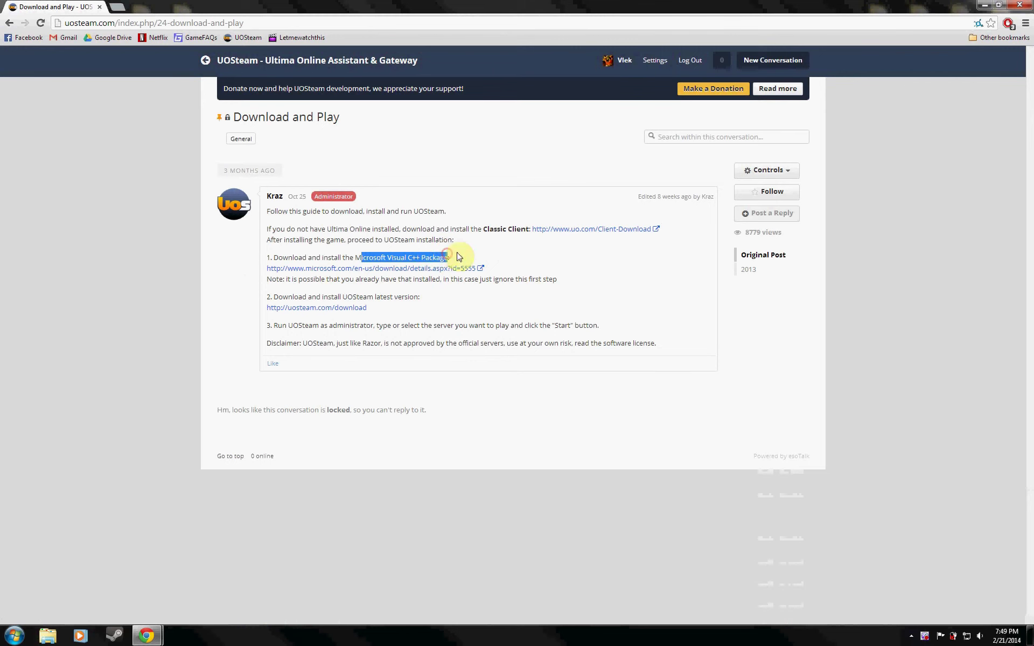
click(462, 252)
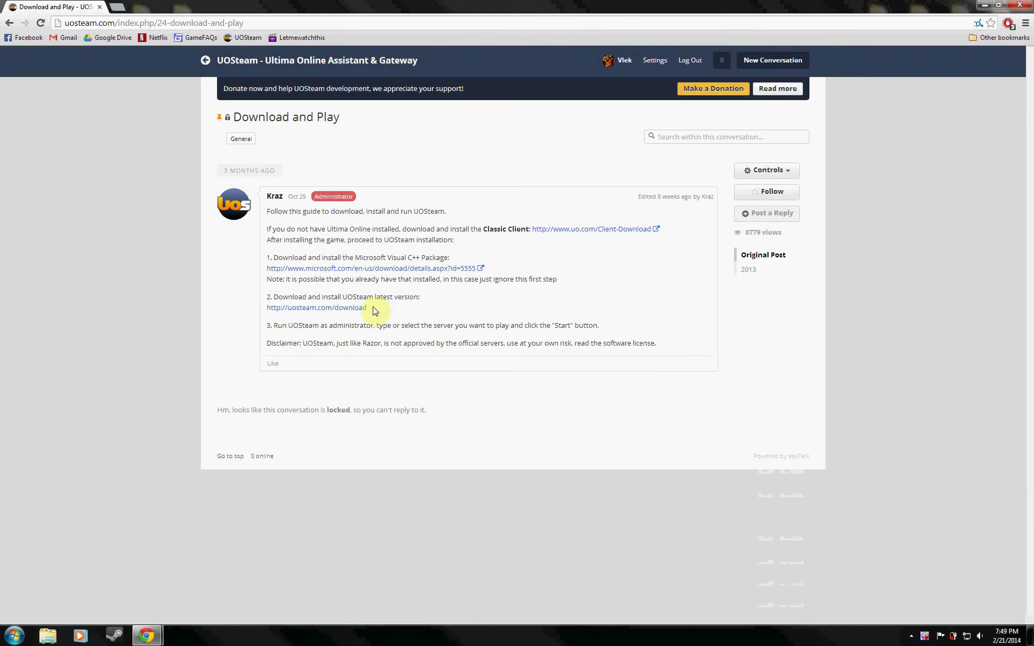
drag(337, 297, 428, 297)
click(388, 329)
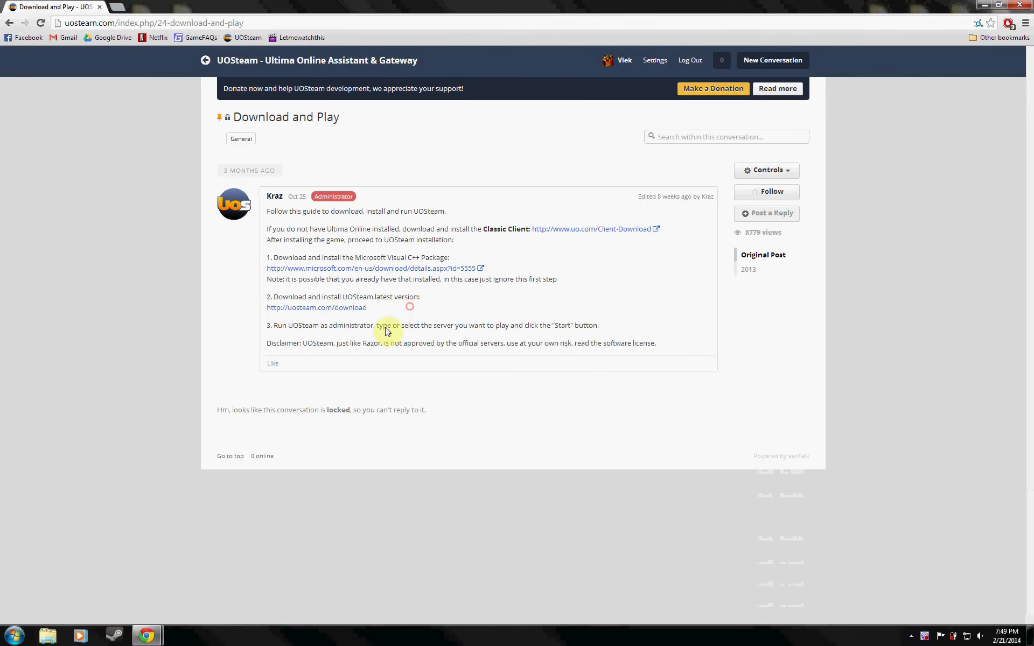
click(311, 308)
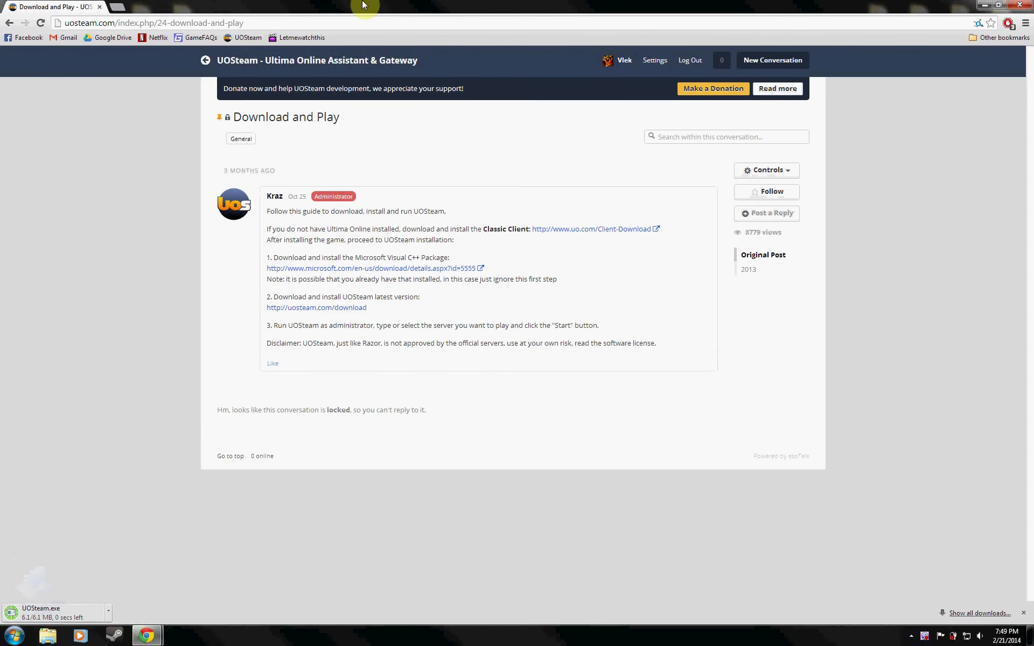
Uncover the desktop beside the browser and run the UOSteam installer with English as the setup language.
key(super+Right)
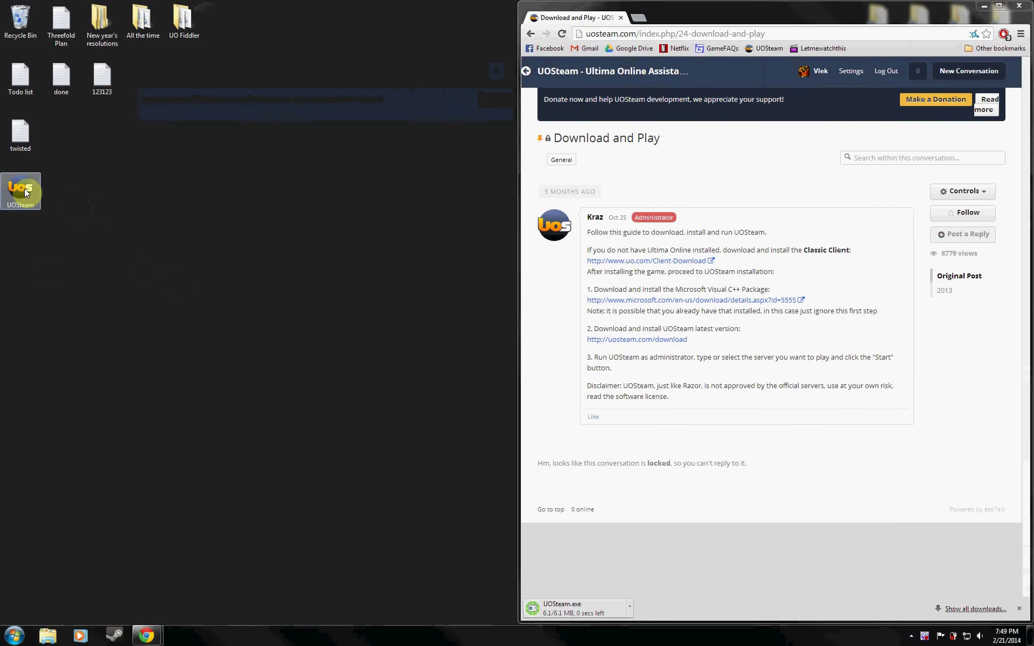
click(406, 484)
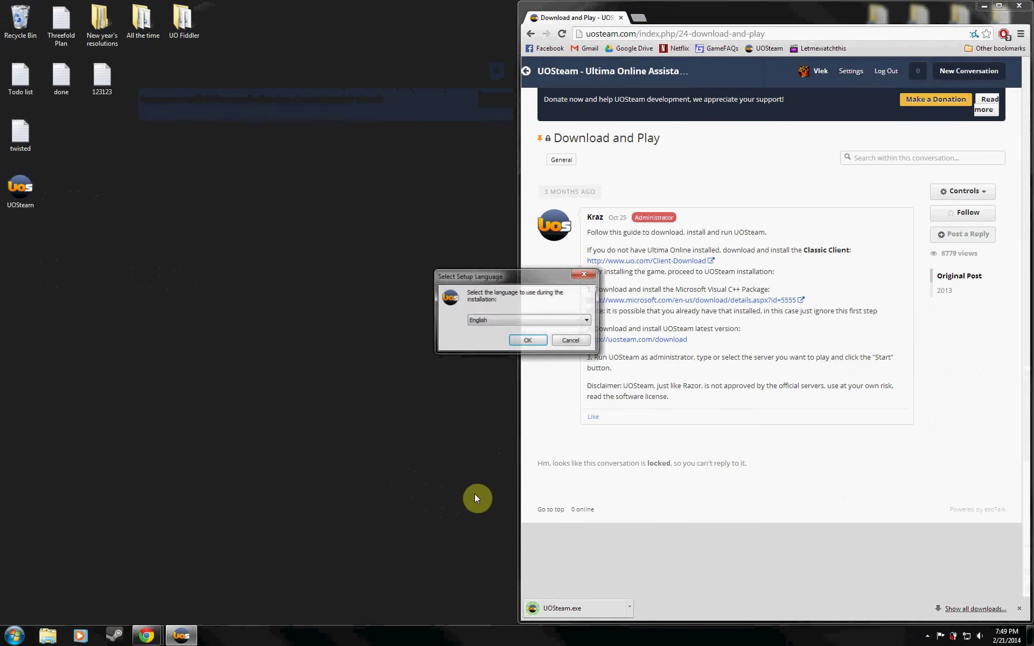
click(523, 343)
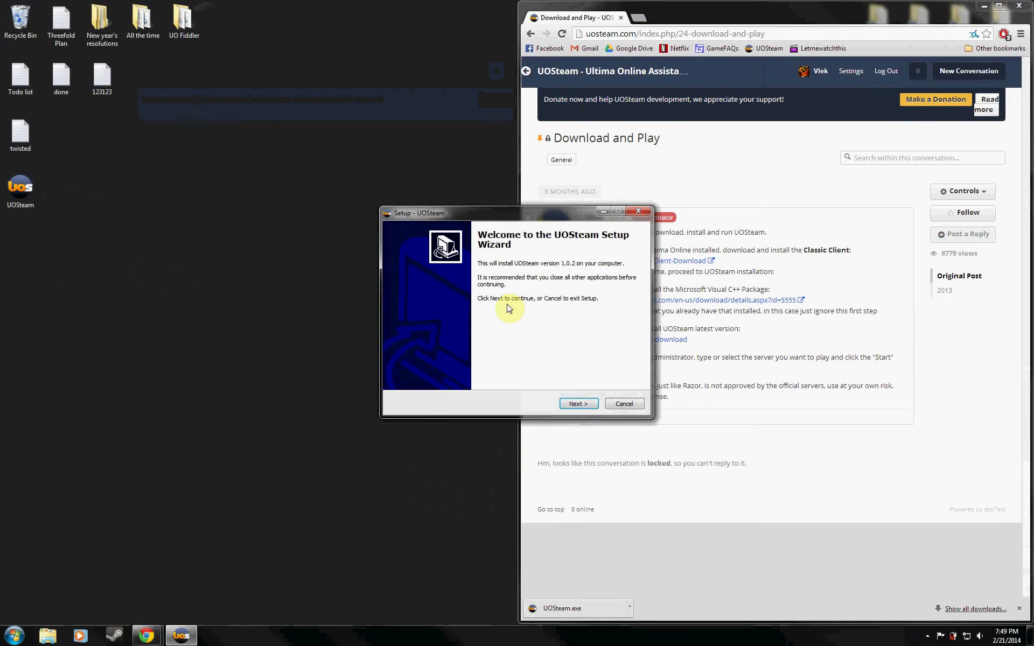
Accept the license agreement, install UOSteam into C:\Program Files (x86)\UOSteam, and finish the setup wizard.
click(574, 404)
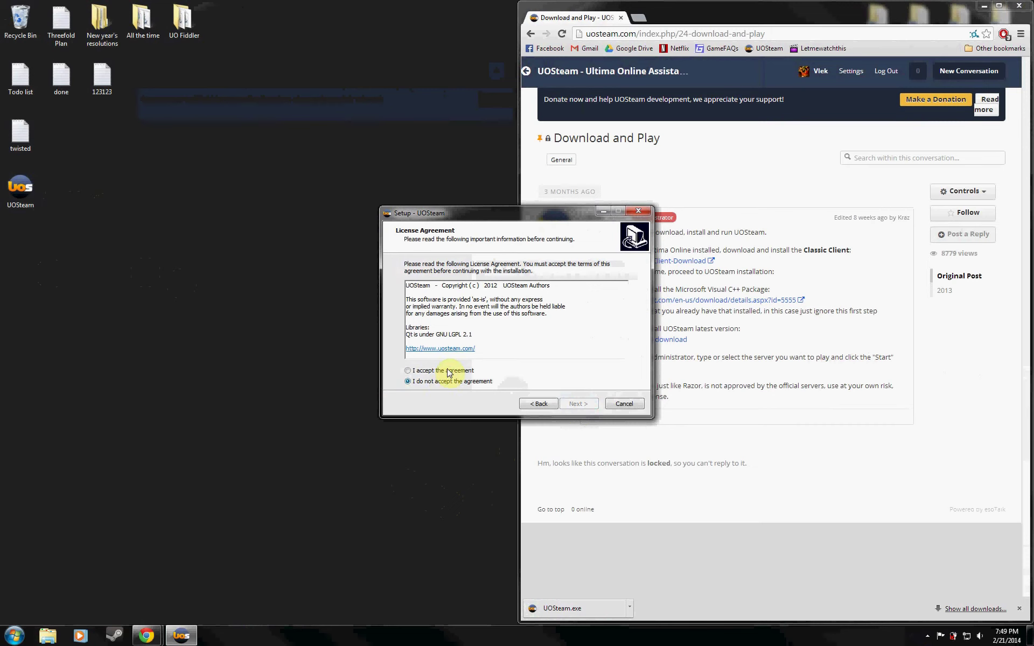
click(578, 405)
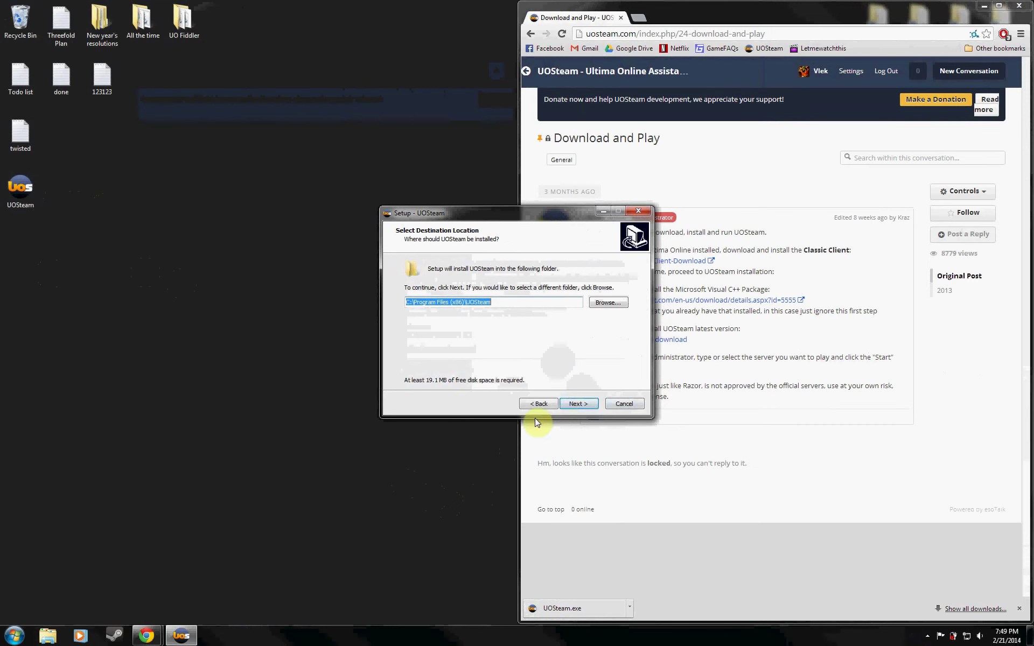
click(579, 404)
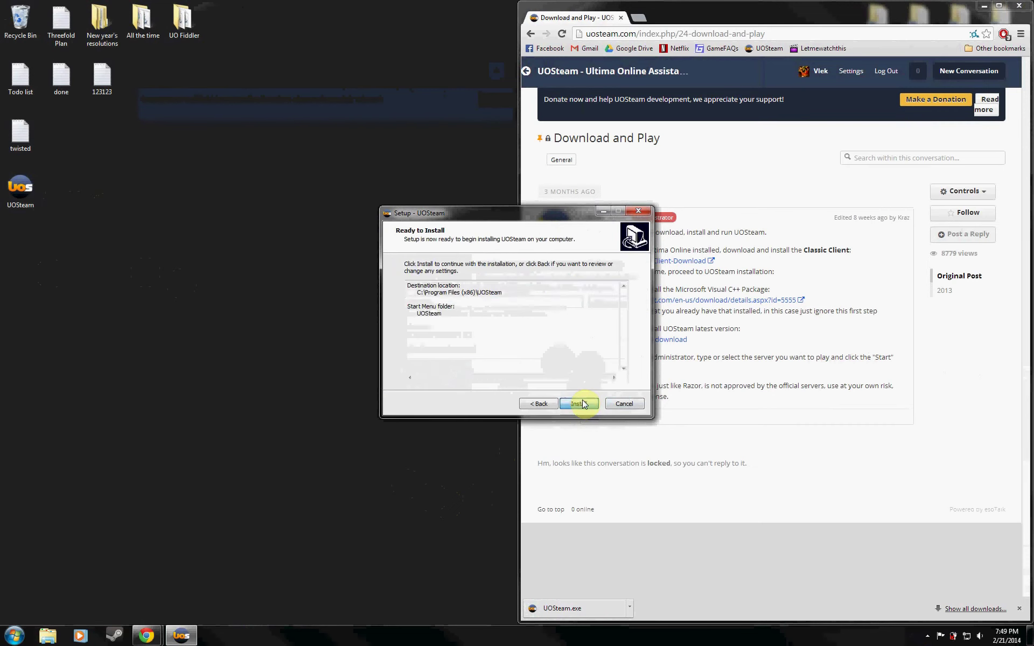
click(579, 404)
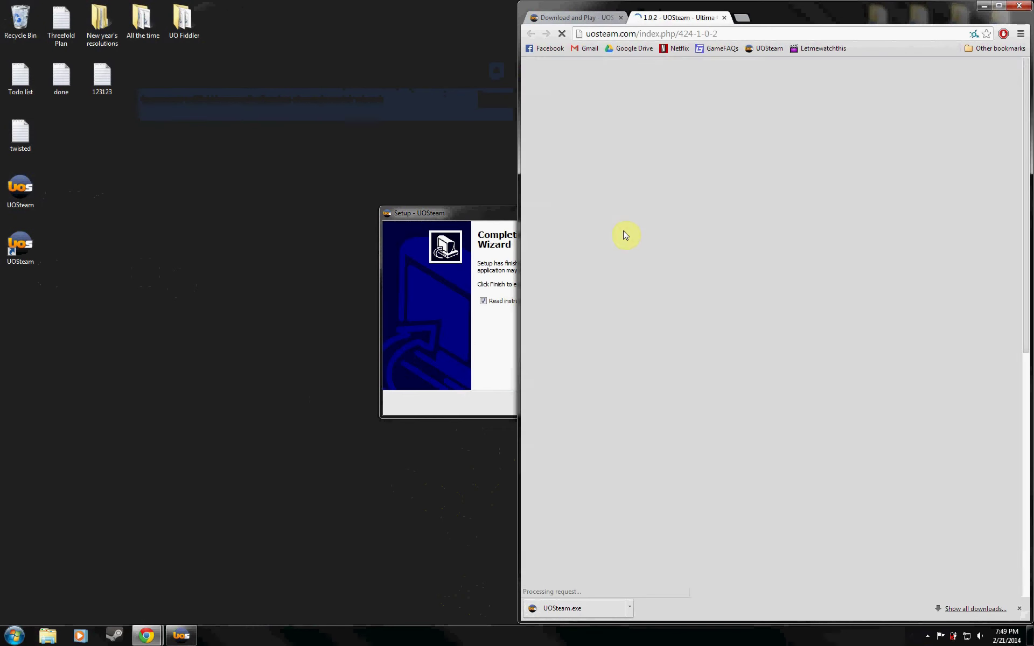
click(501, 370)
click(488, 302)
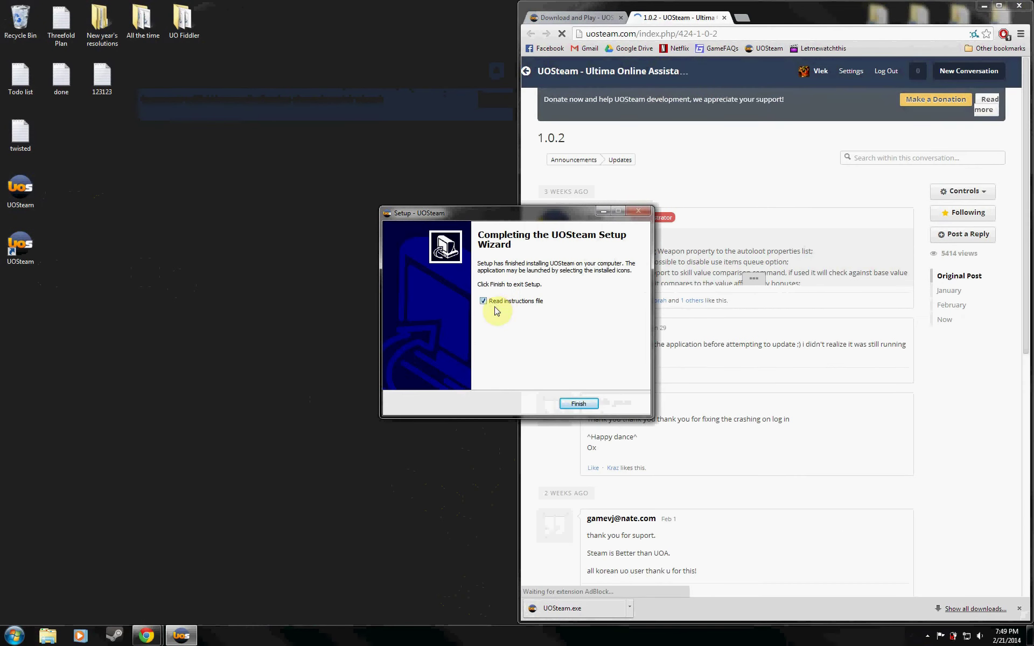
click(579, 404)
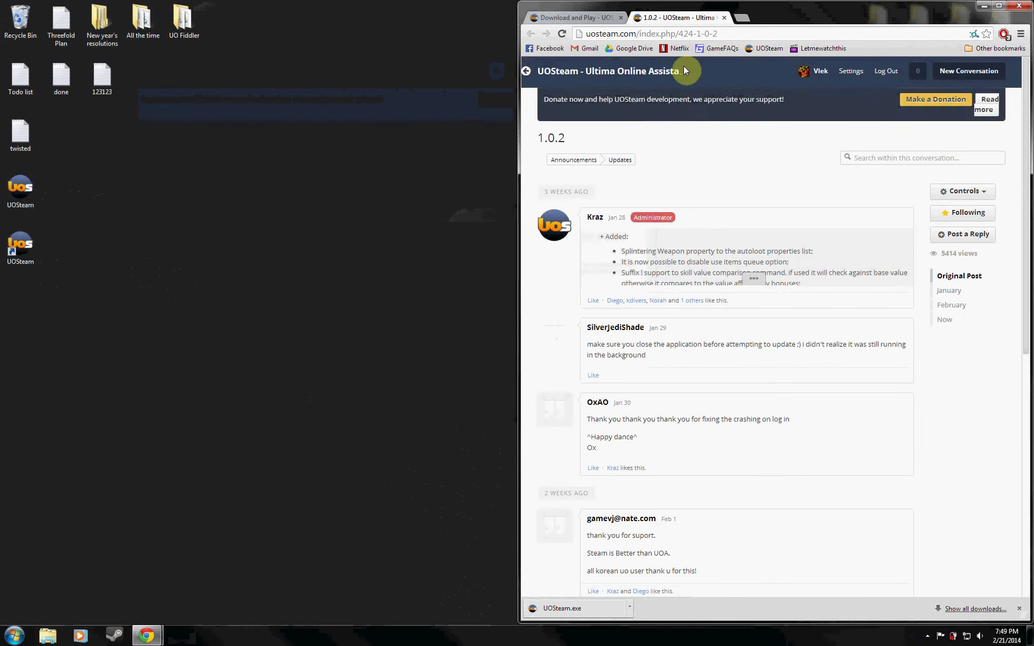
Expand the version 1.0.2 update post and read through its additions, fixes and changes.
click(754, 278)
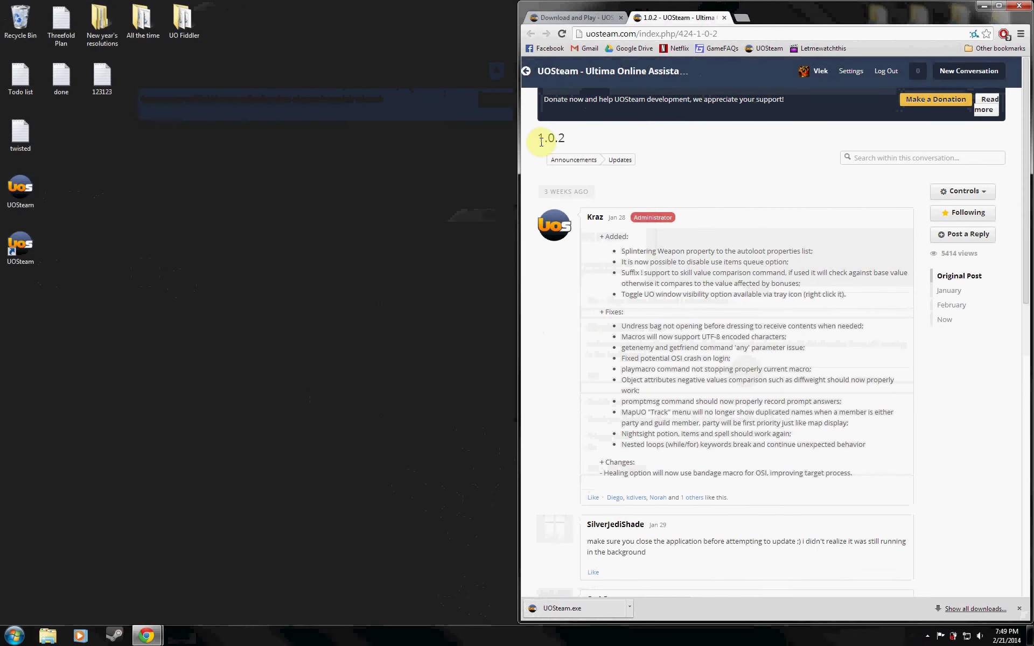
drag(611, 249, 765, 459)
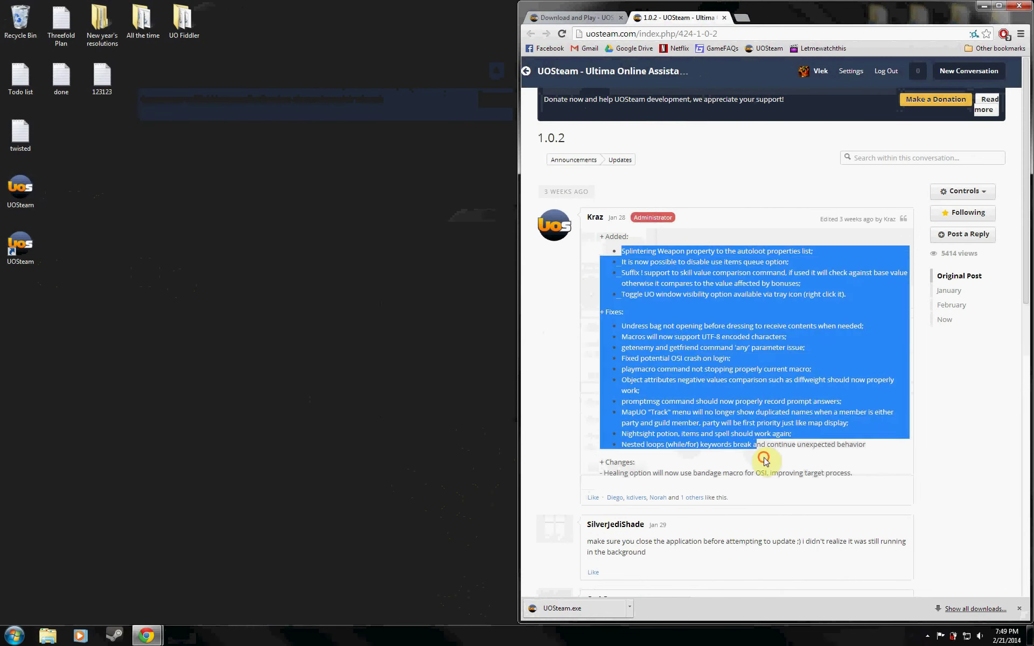
click(766, 459)
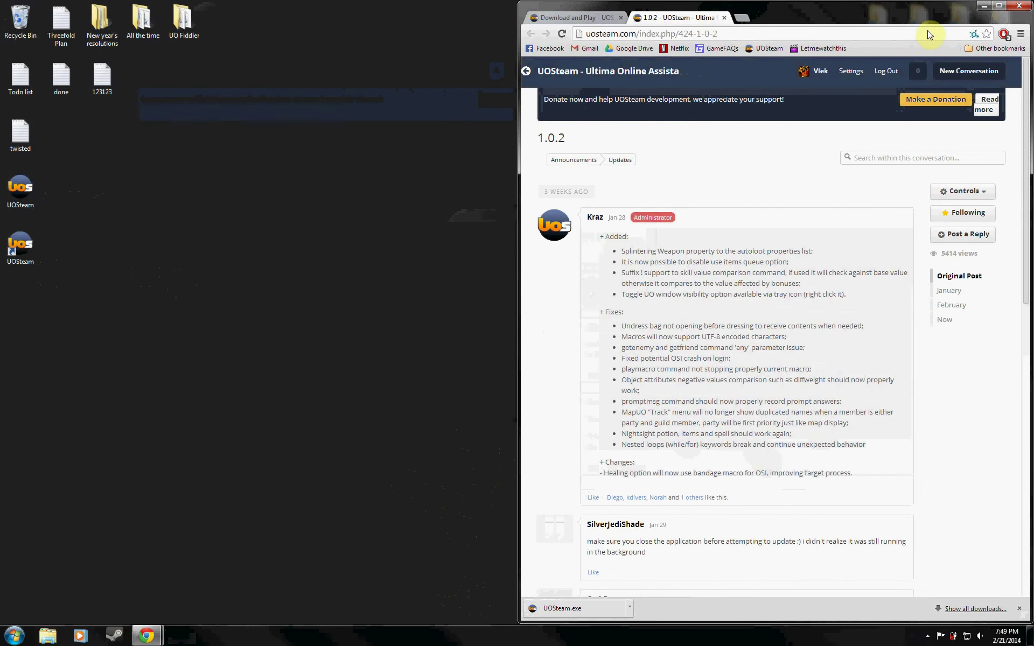
Close the browser, open the UOSteam launcher and start the client for the UOGamers: Hybrid (UOR) shard.
click(1019, 6)
double_click(20, 245)
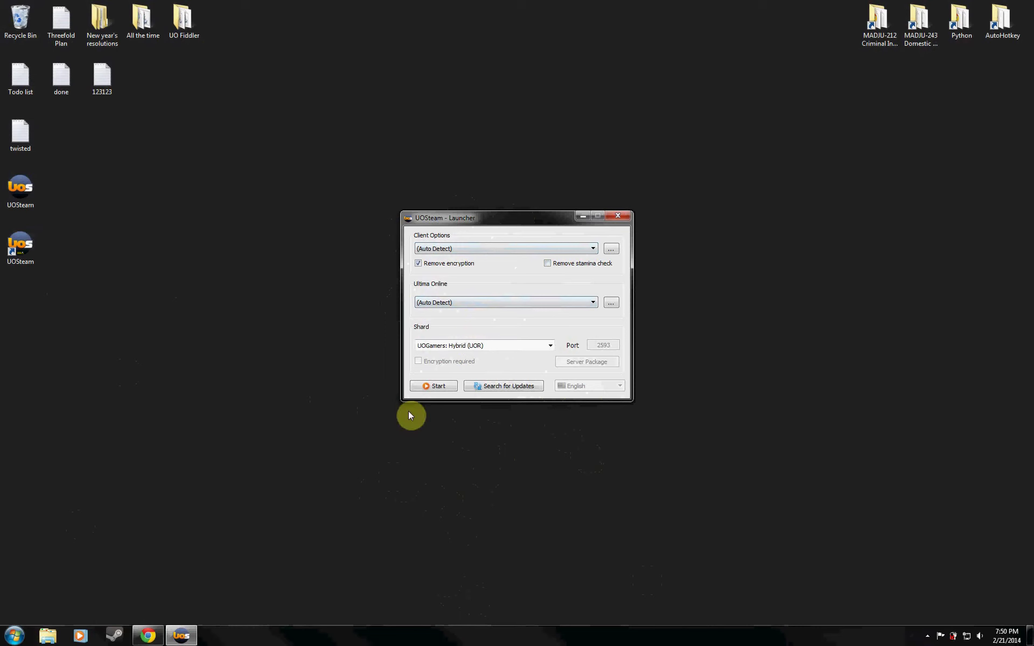
click(437, 386)
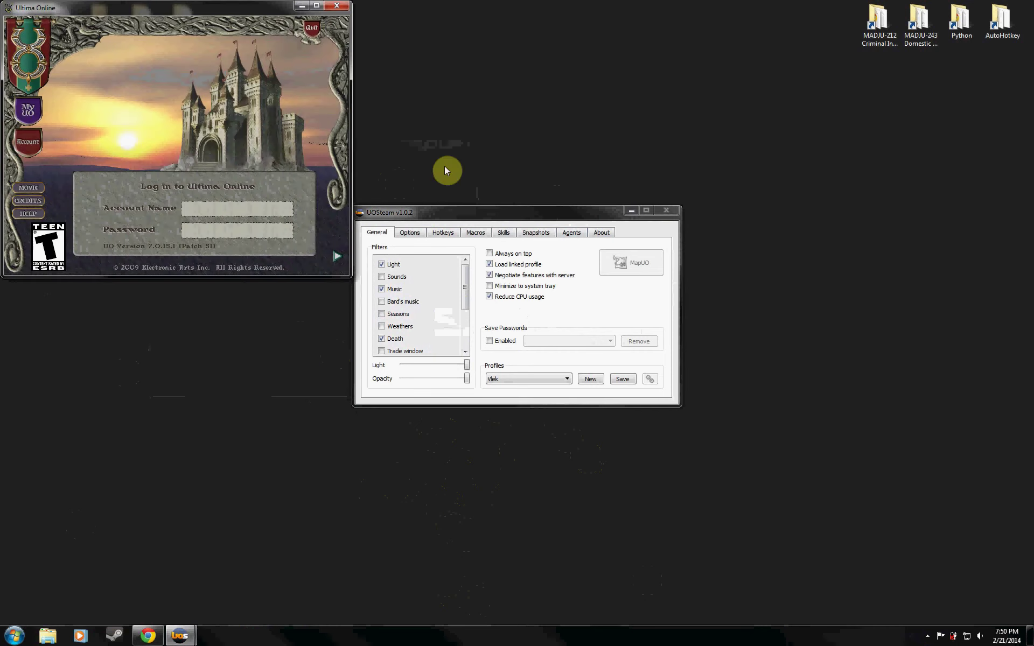
Minimize the Ultima Online login window and look over the assistant's macros and options pages.
click(229, 13)
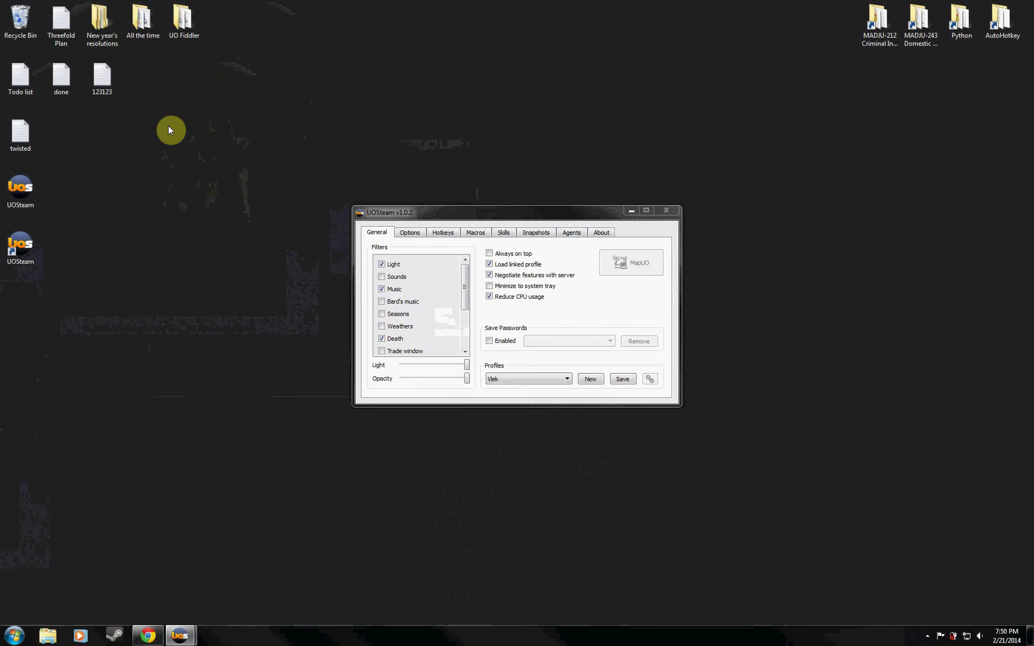
click(447, 212)
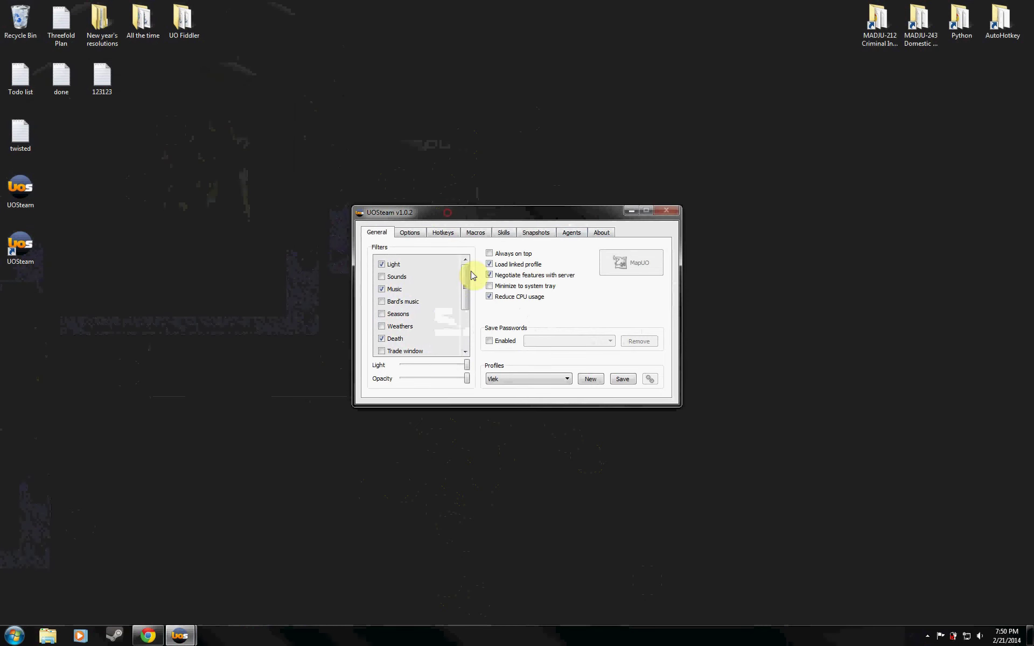
click(475, 232)
click(410, 232)
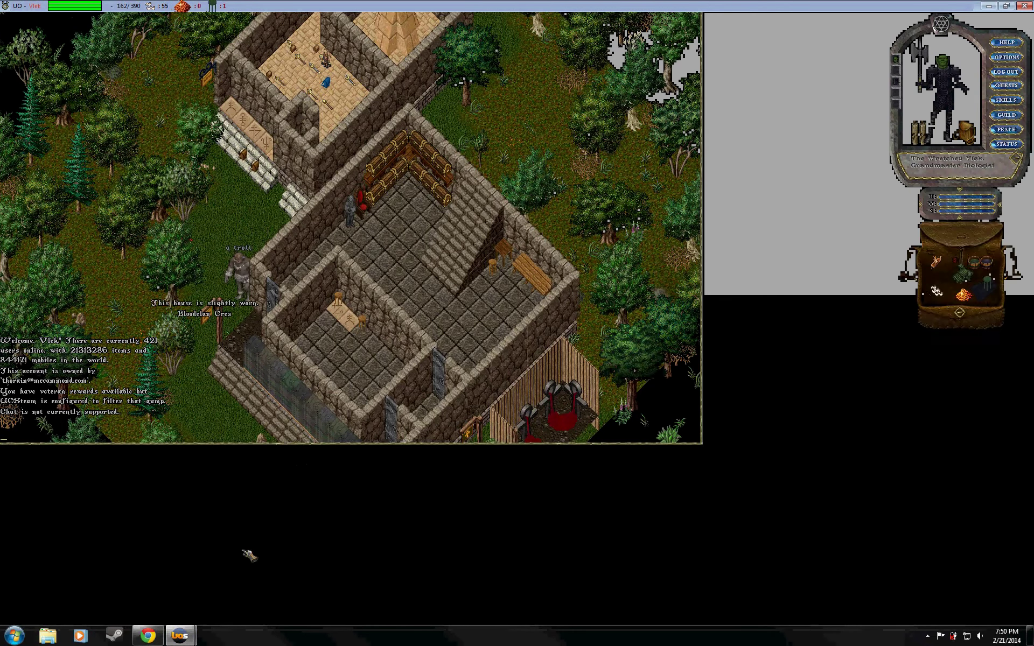
Bring the UOSteam window in front of the game, show its general settings, and move it clear of the house.
mouse_move(180, 634)
click(122, 569)
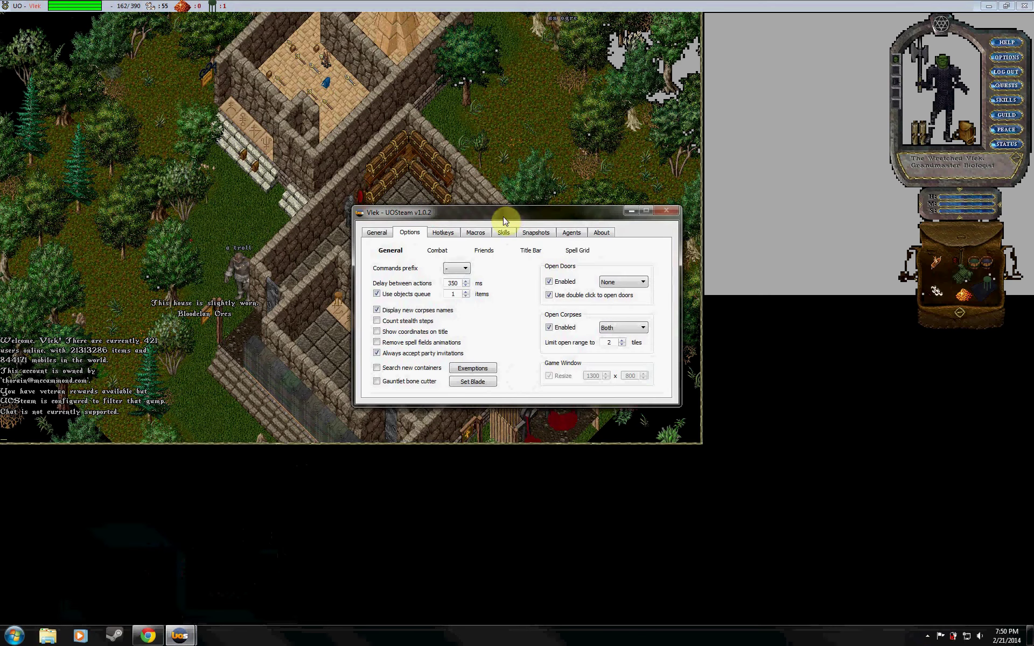
drag(504, 217, 513, 329)
click(386, 348)
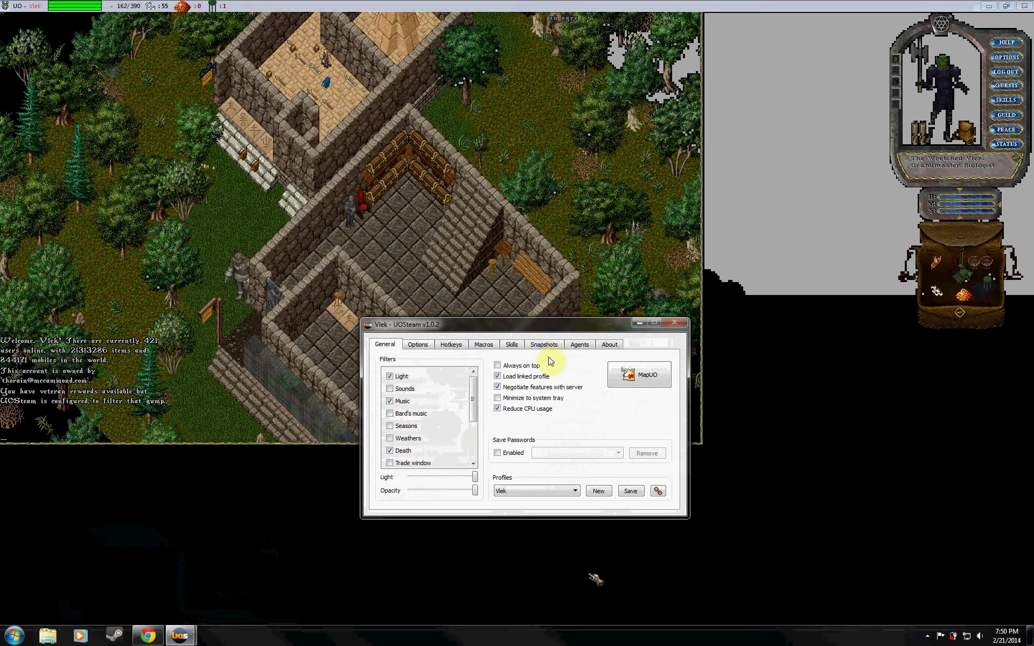
drag(507, 323, 646, 341)
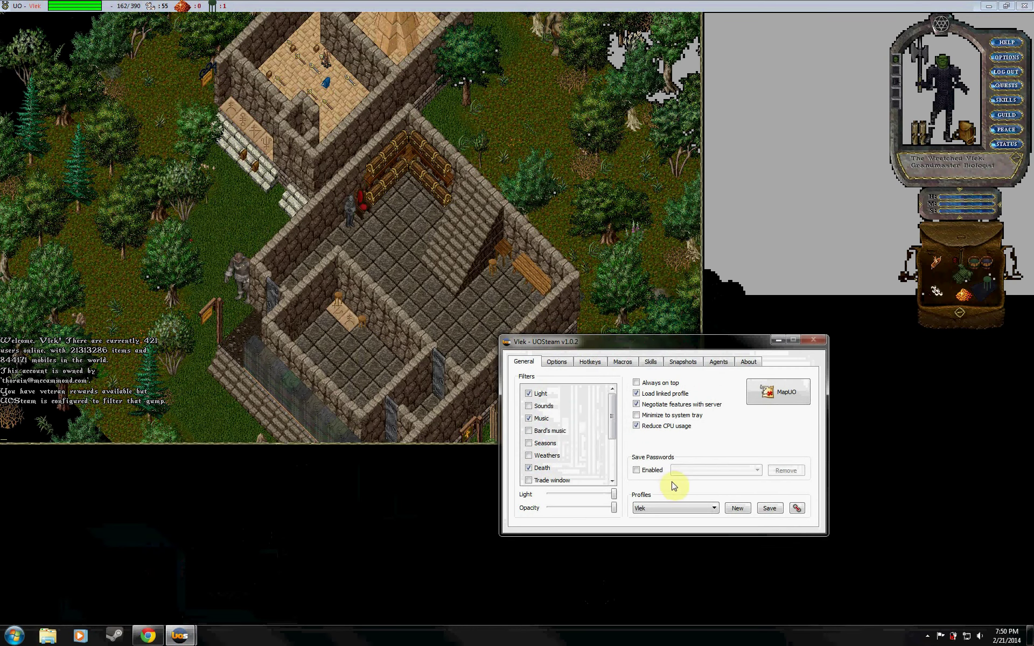
Examine the remaining general filters, the light level control and the autoloot agent settings.
drag(612, 414, 611, 453)
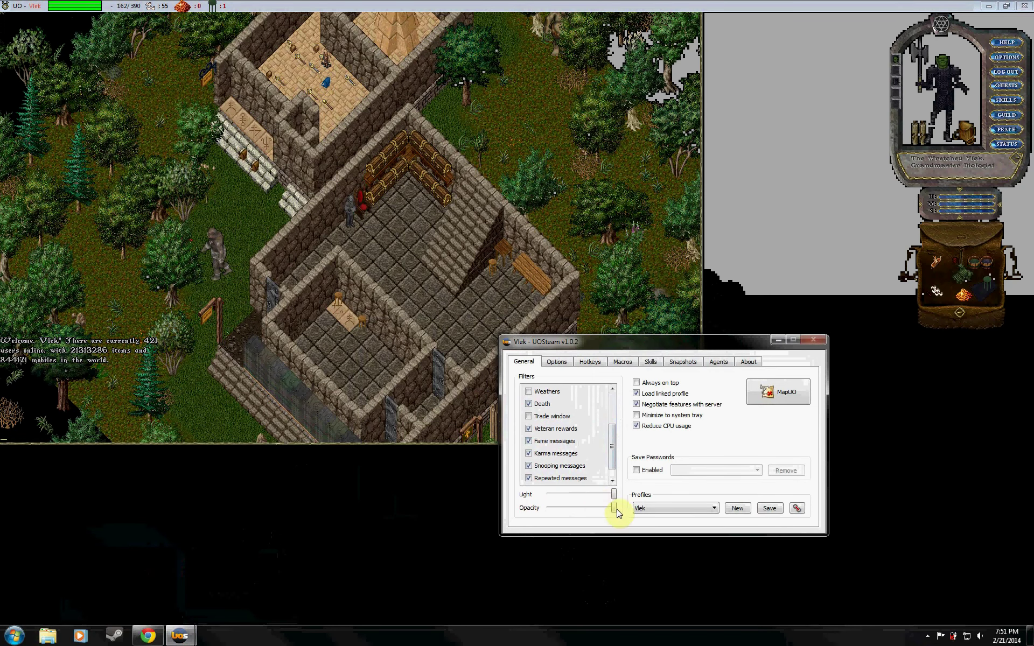
mouse_move(618, 494)
mouse_down()
mouse_move(549, 496)
mouse_move(624, 492)
mouse_up()
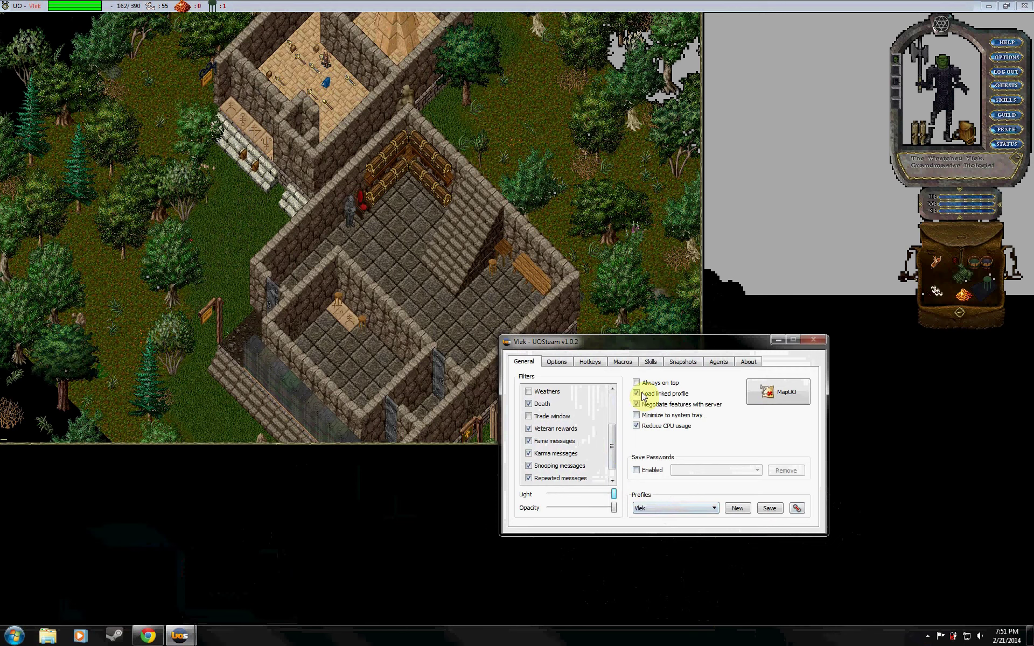
click(716, 362)
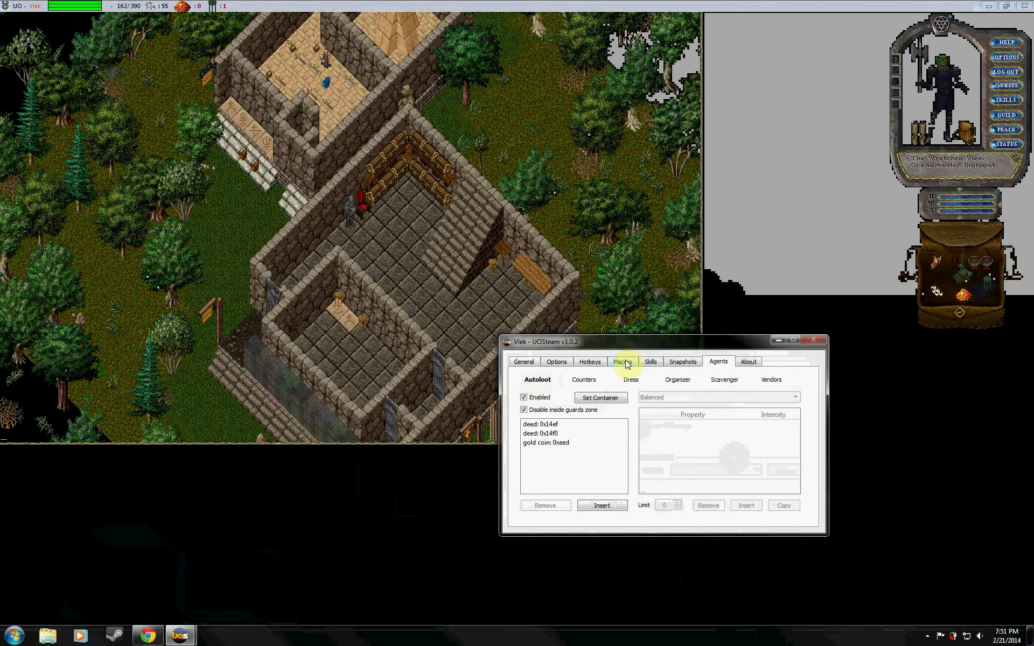
Try to create a new profile as a duplicate of the current one from the general settings.
click(524, 362)
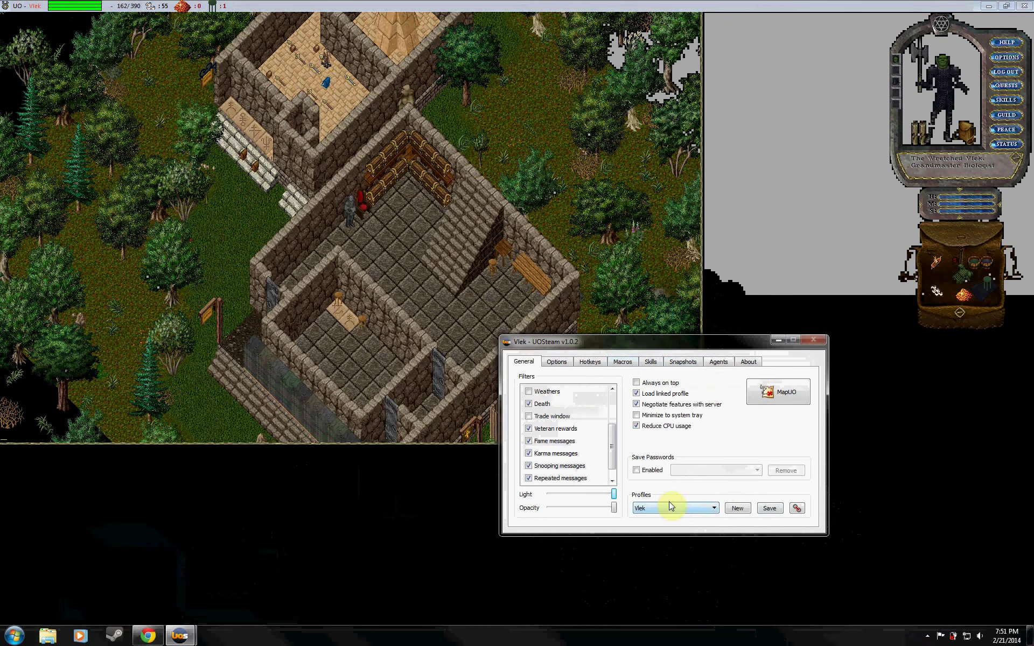
click(746, 511)
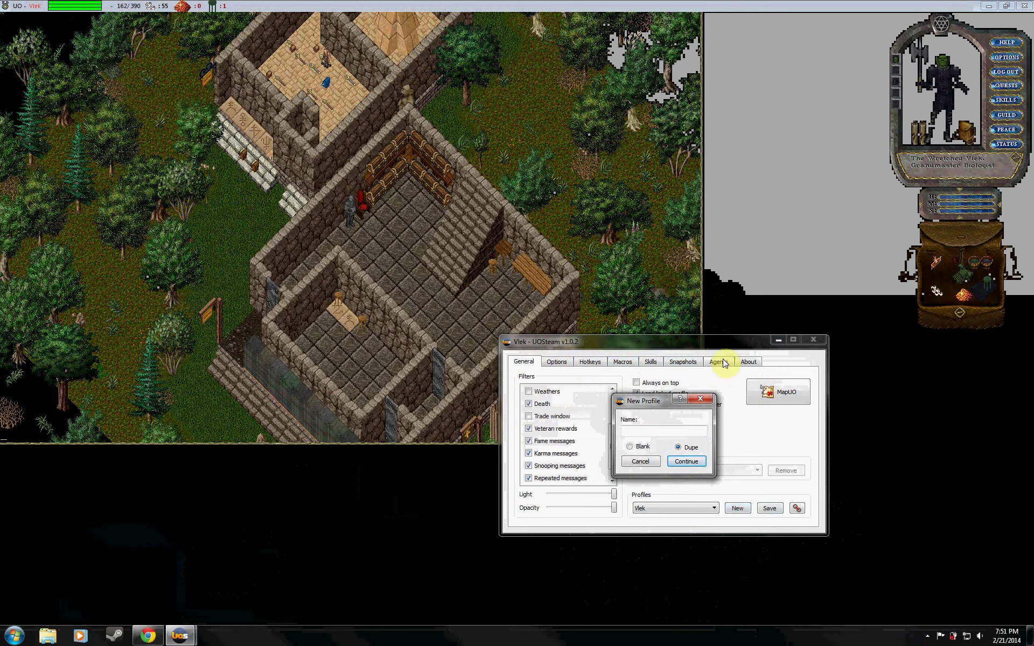
click(686, 461)
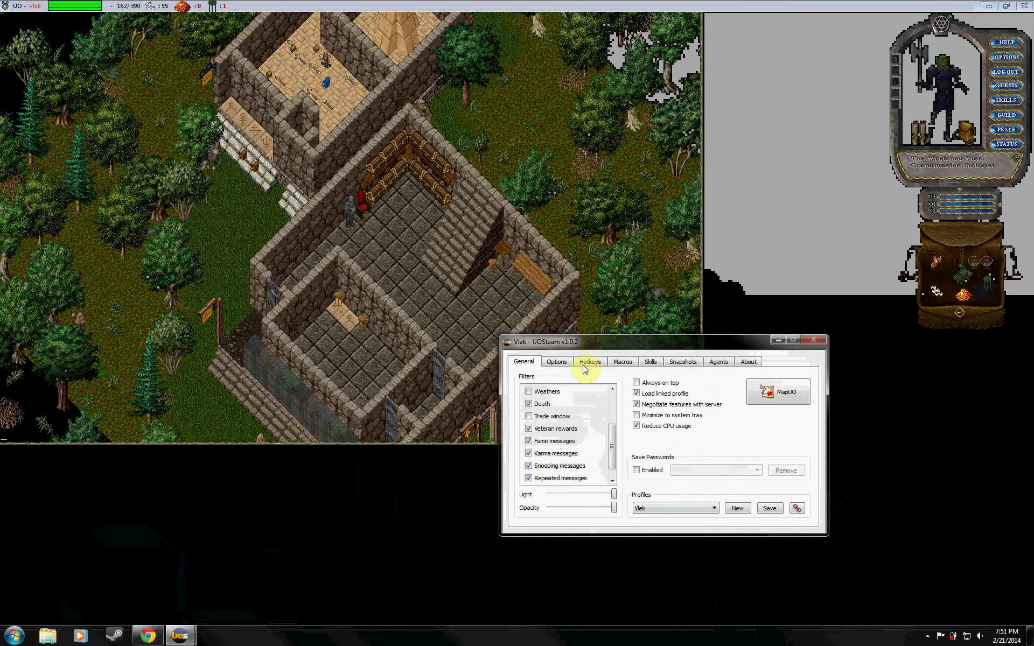
In the general options, set the automatic opening condition to Both for doors and for corpses.
click(558, 366)
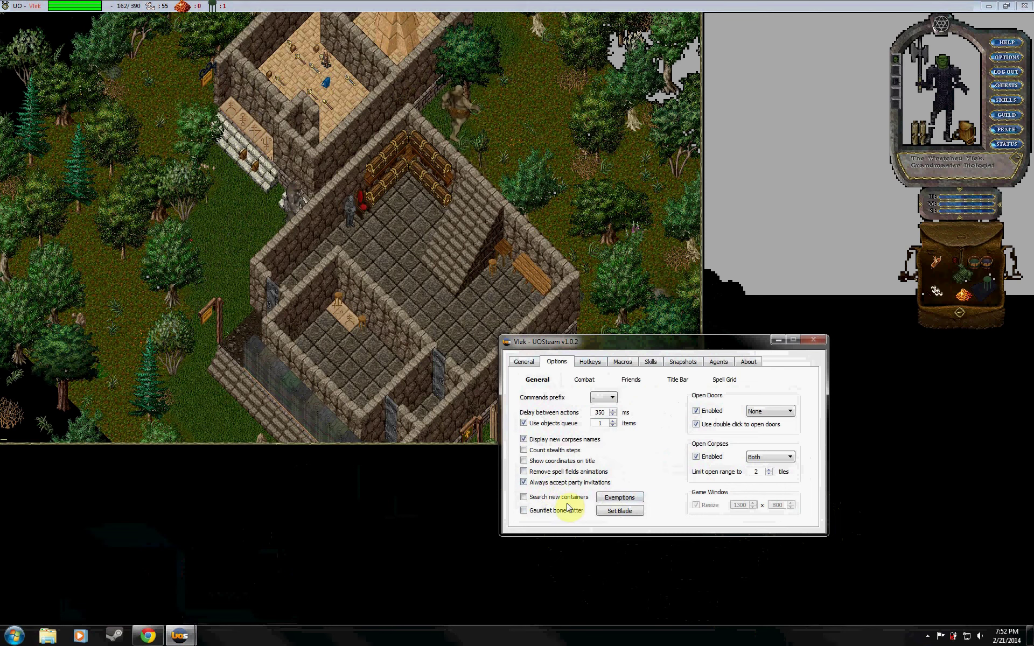
click(767, 413)
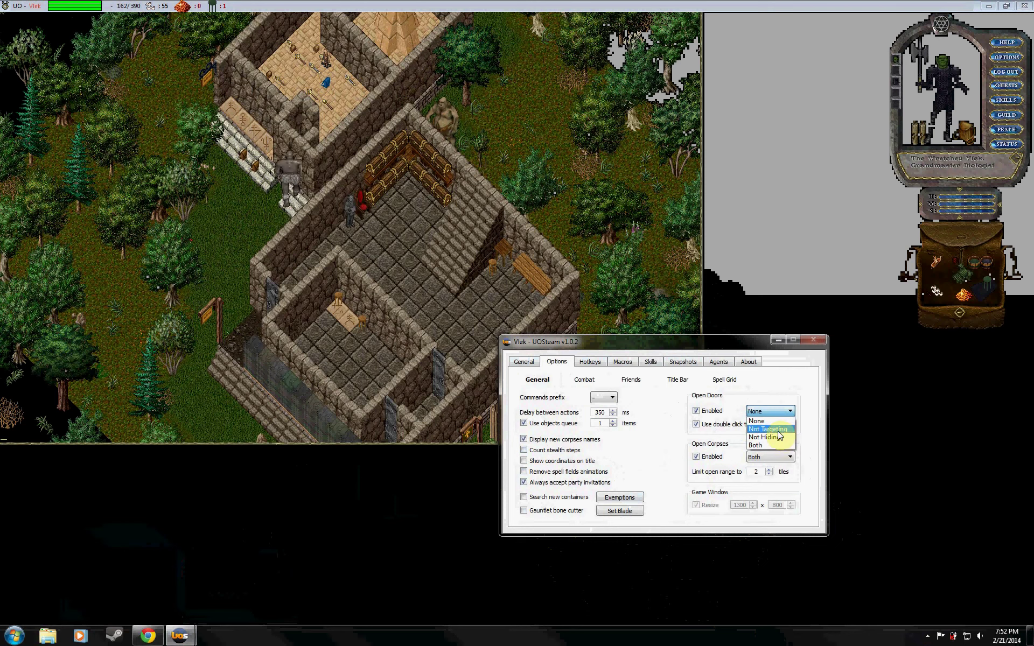
click(760, 445)
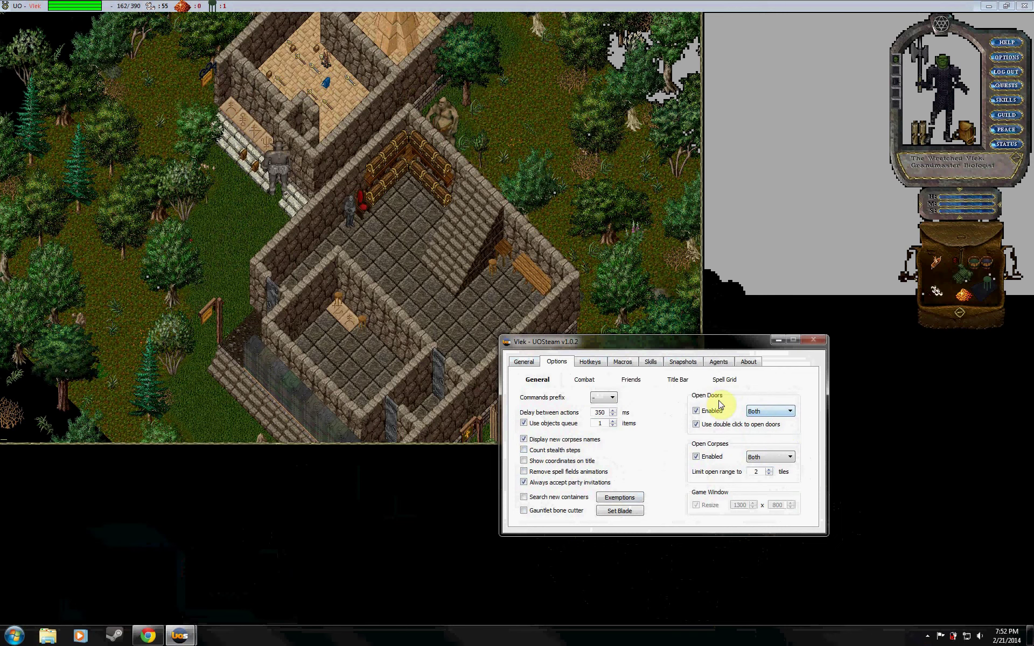
click(764, 461)
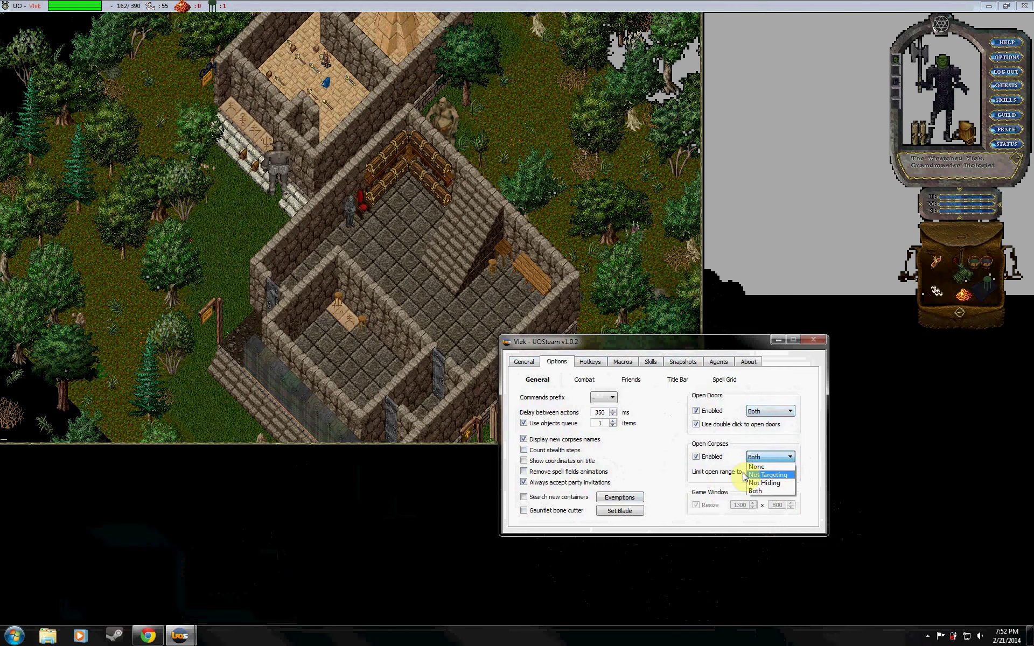
click(762, 491)
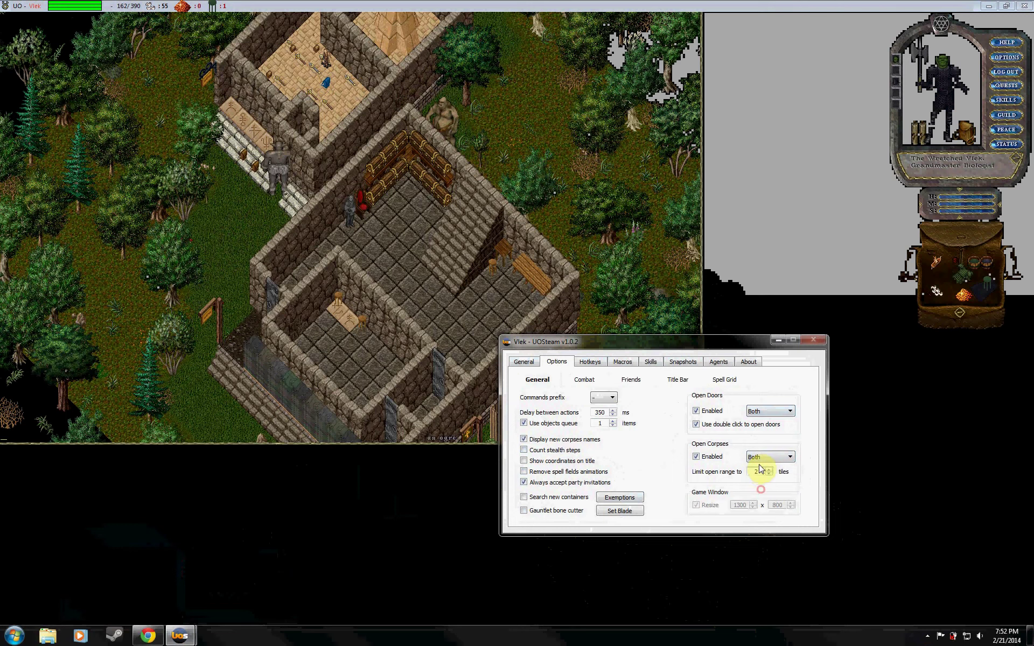
click(756, 472)
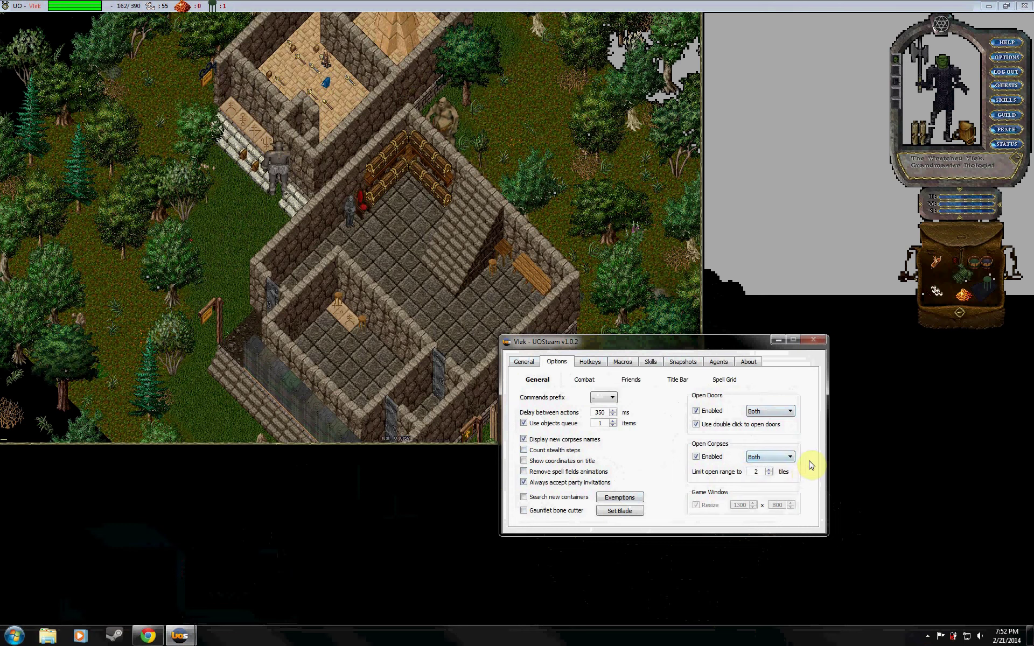
Open the hotkey settings to examine the available hotkey categories.
click(588, 363)
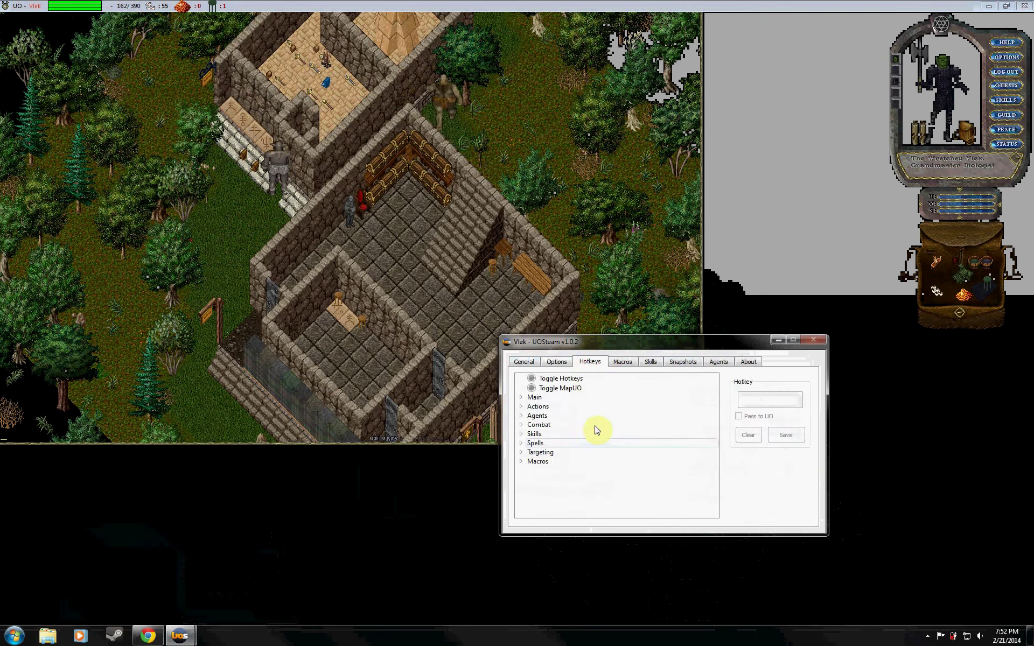